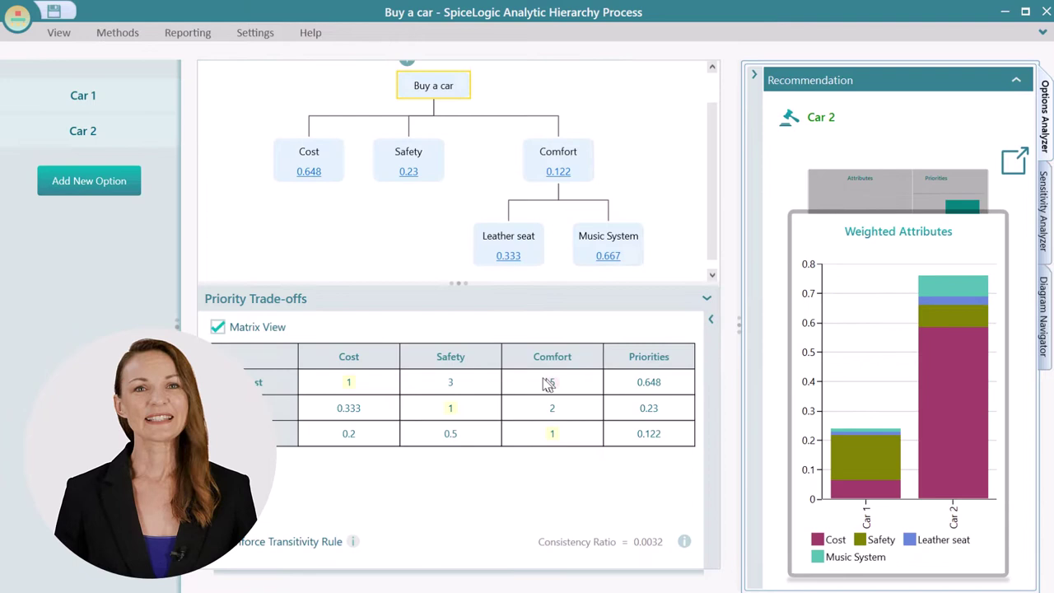
- Set the Cost versus Comfort comparison to 9 in Cost's favour, lifting Cost to 0.705
click(552, 382)
drag(906, 238, 801, 234)
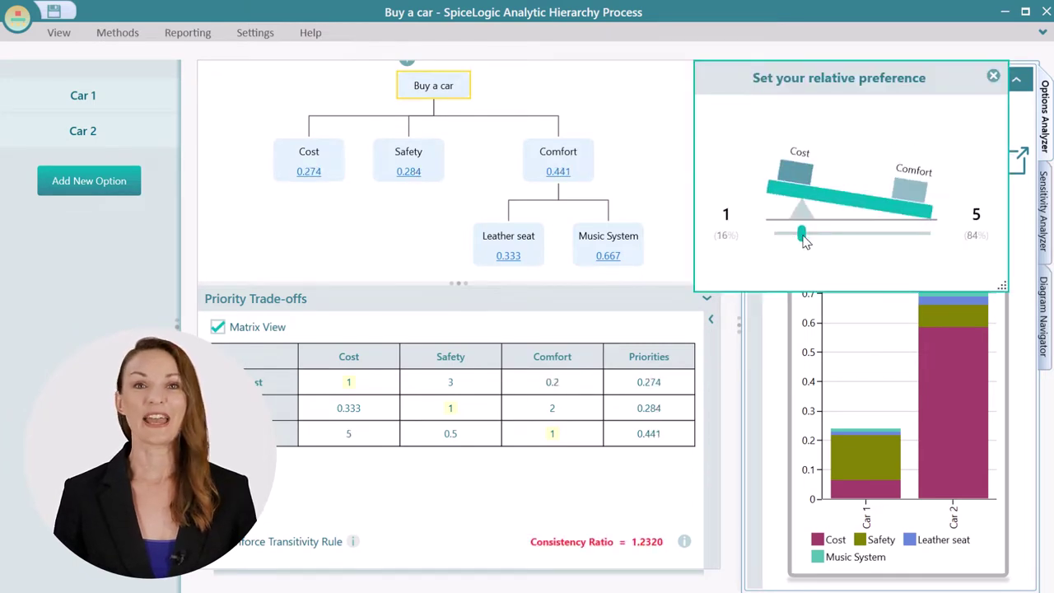
click(738, 209)
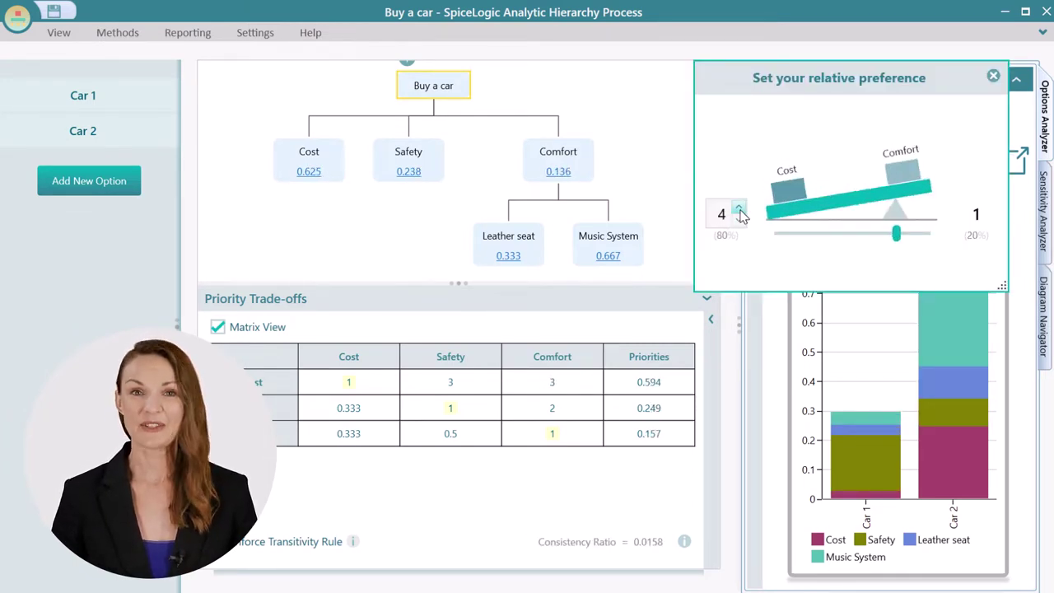
double_click(722, 214)
text(9)
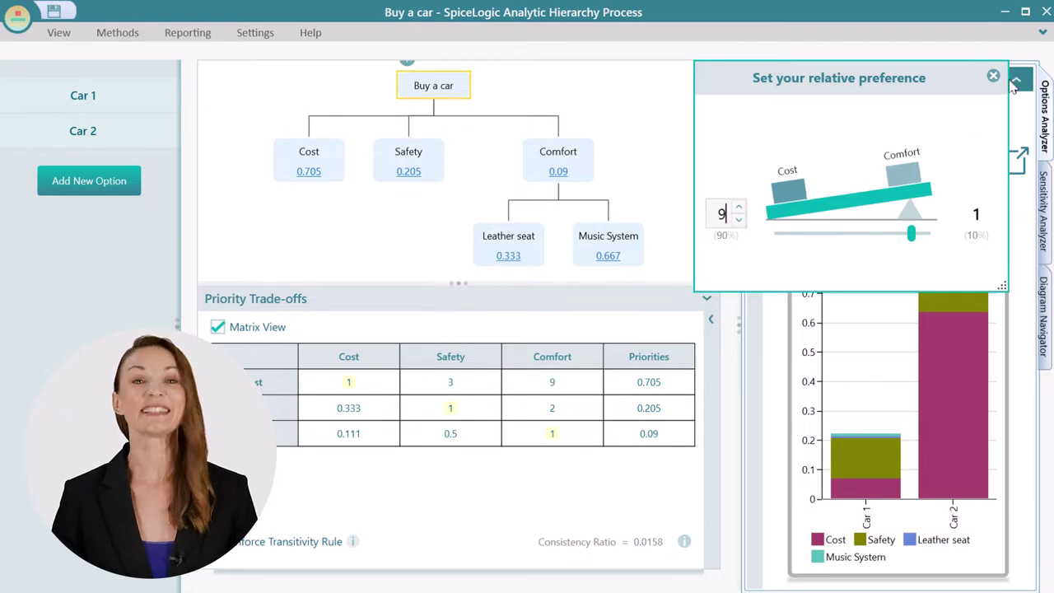
click(992, 76)
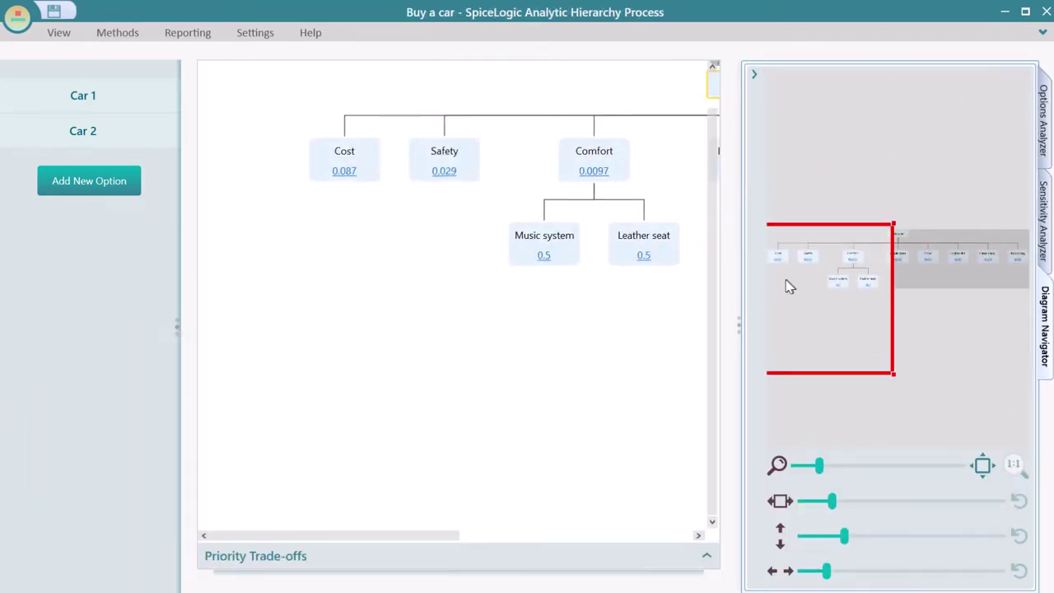
mouse_move(786, 287)
mouse_down()
mouse_move(989, 224)
mouse_move(837, 247)
mouse_move(982, 241)
mouse_move(902, 230)
mouse_up()
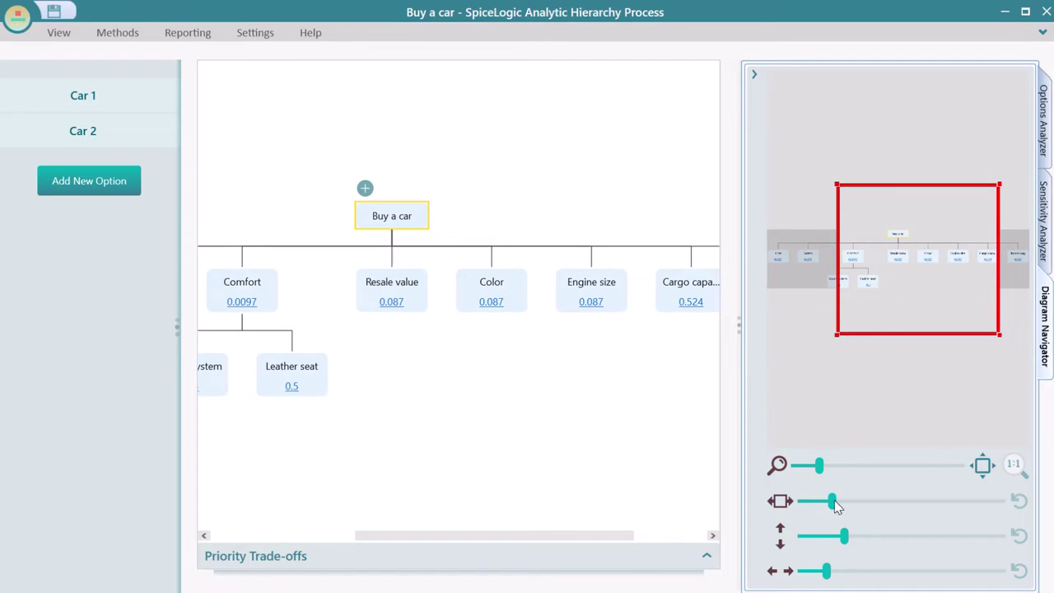
- Widen the horizontal spacing between the hierarchy's nodes in the Diagram Navigator
mouse_move(833, 500)
mouse_down()
mouse_move(950, 501)
mouse_move(832, 500)
mouse_up()
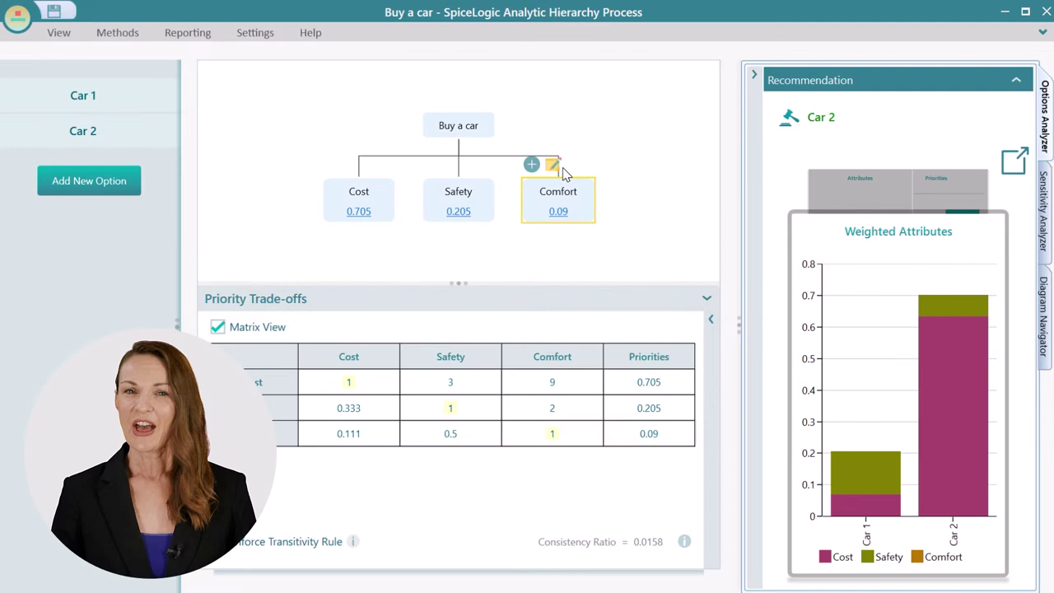
- Create a 'Music system' subcriterion beneath the Comfort node
click(531, 165)
click(368, 257)
text(Music system)
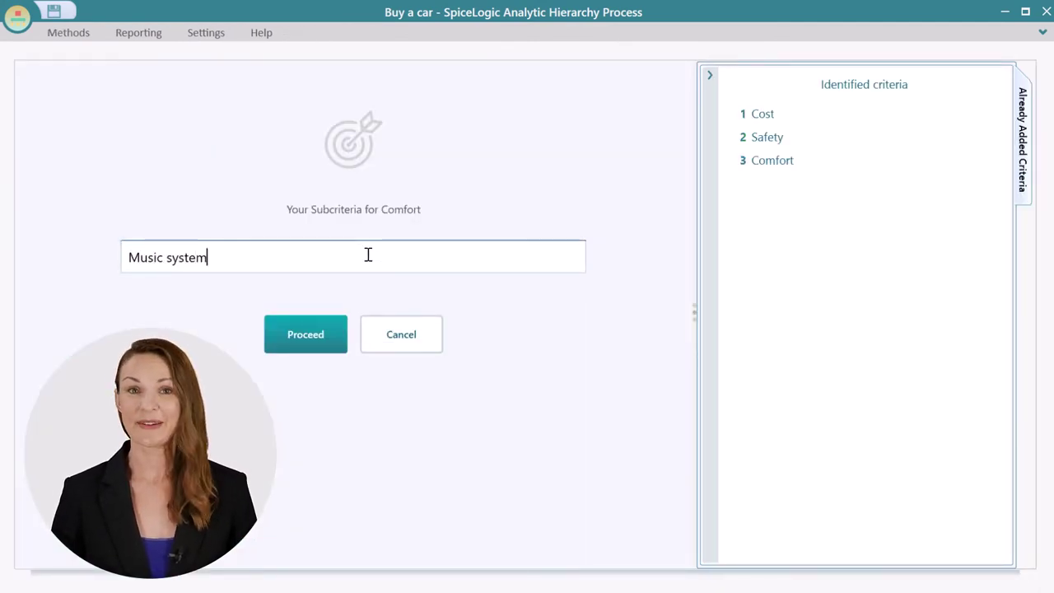
key(Return)
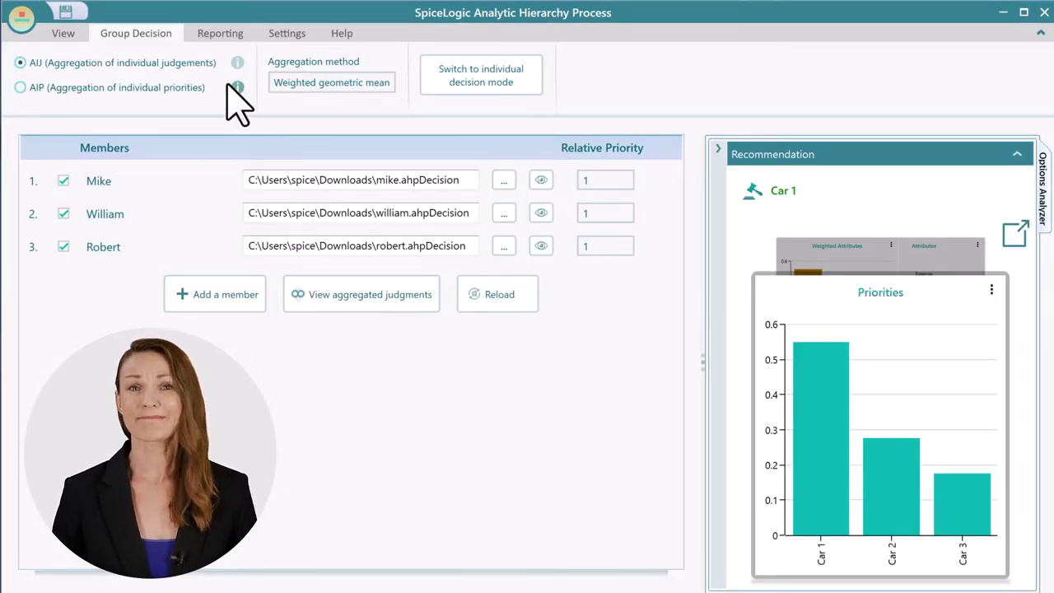
mouse_move(237, 63)
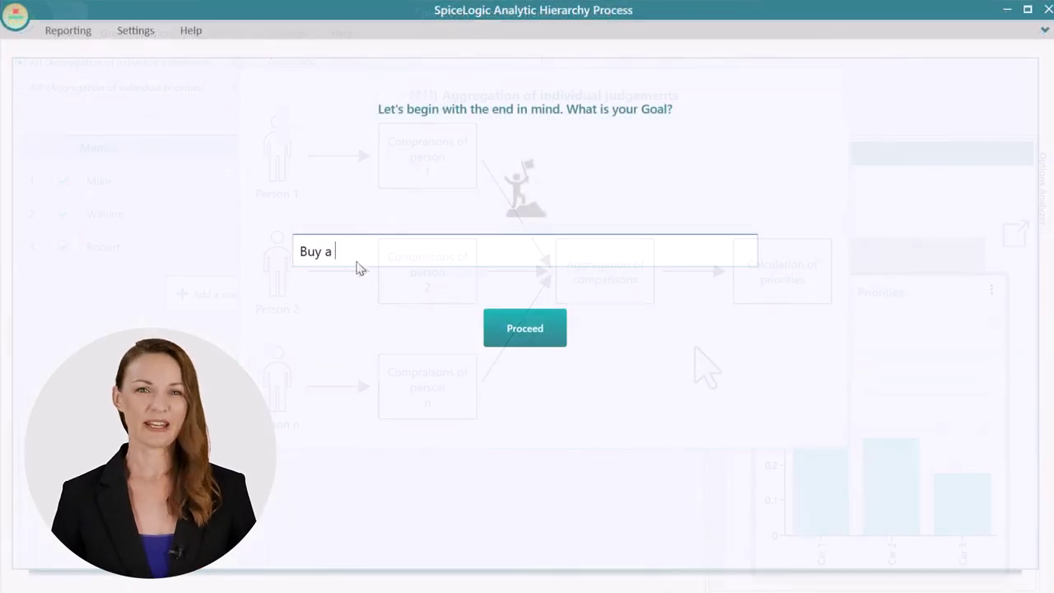
- Name the goal 'Buy a car' and enter Cost and Comfort as its two criteria
text(car)
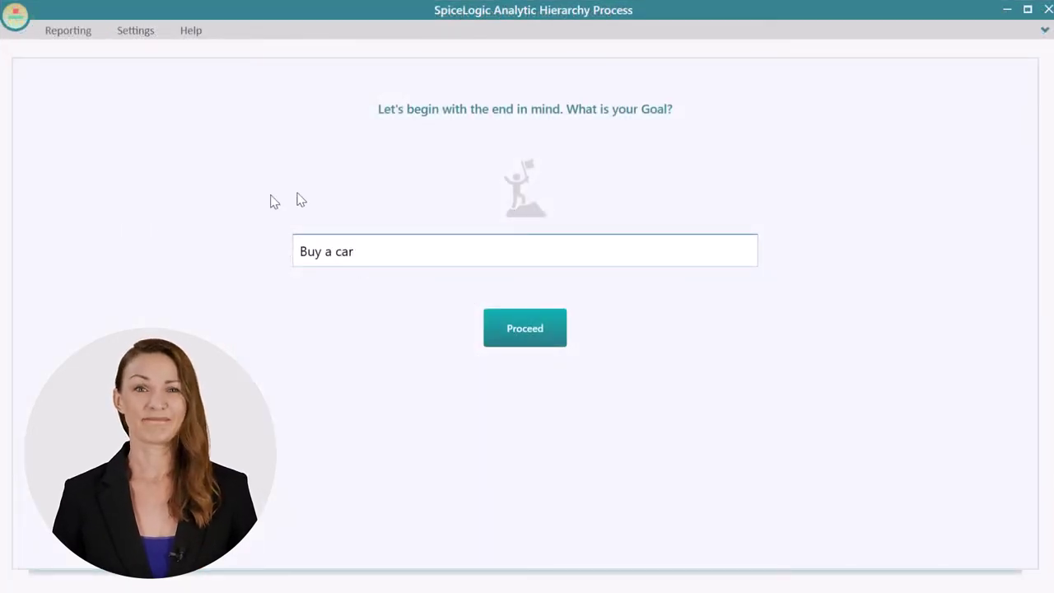
click(545, 345)
click(348, 268)
text(Cos)
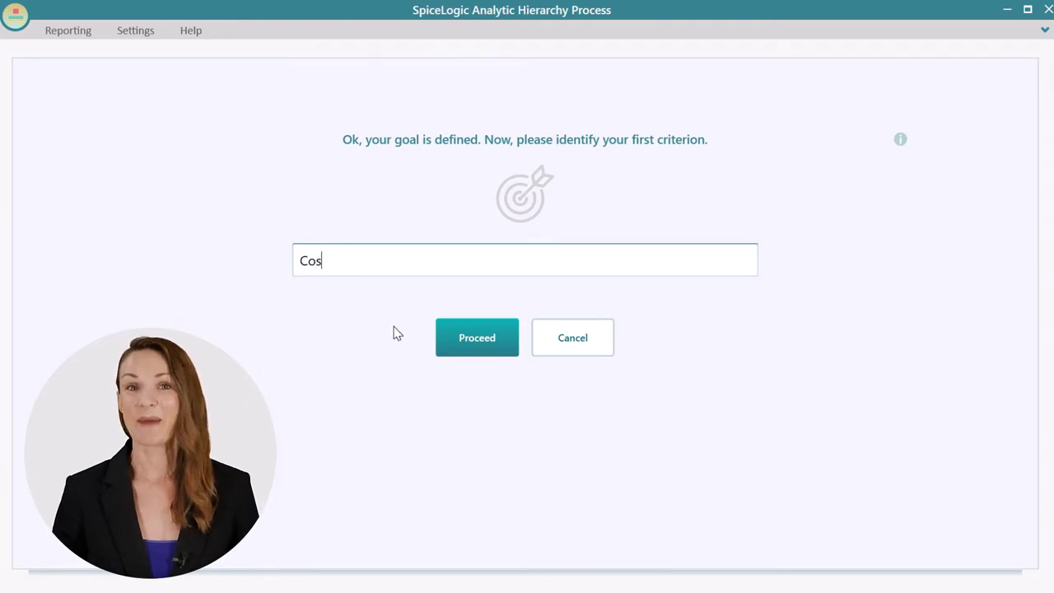
text(t)
key(Return)
click(302, 266)
text(Comfort)
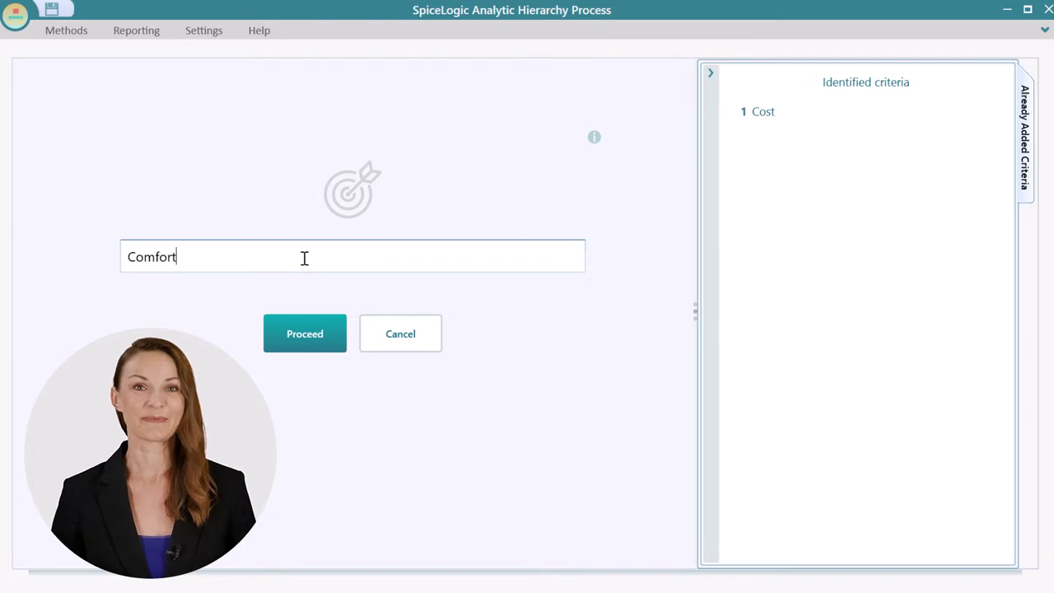
click(302, 336)
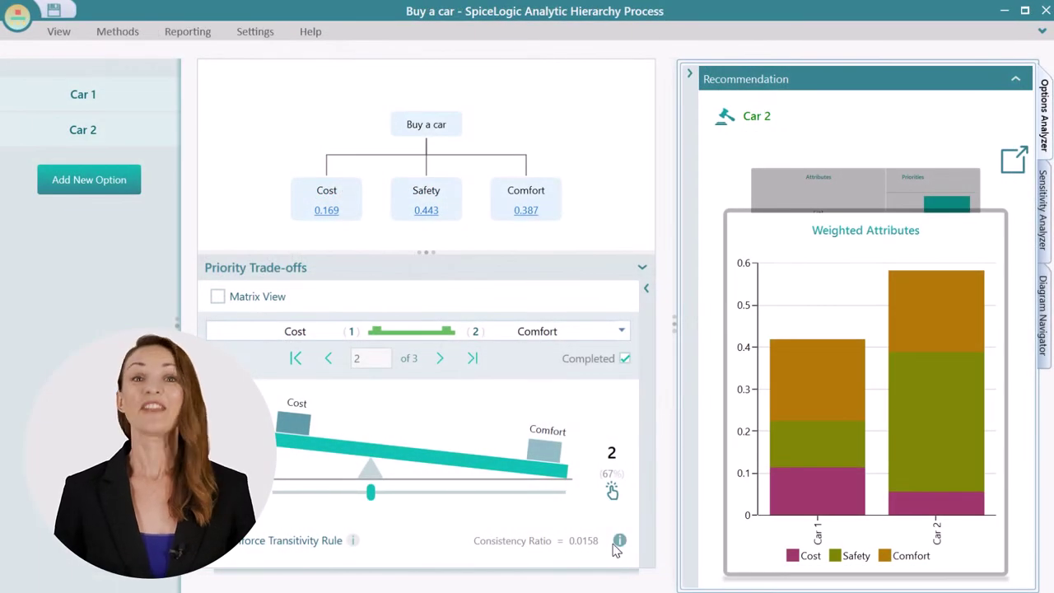
- View the info explanations for Consistency Ratio and Enforce Transitivity Rule
click(618, 543)
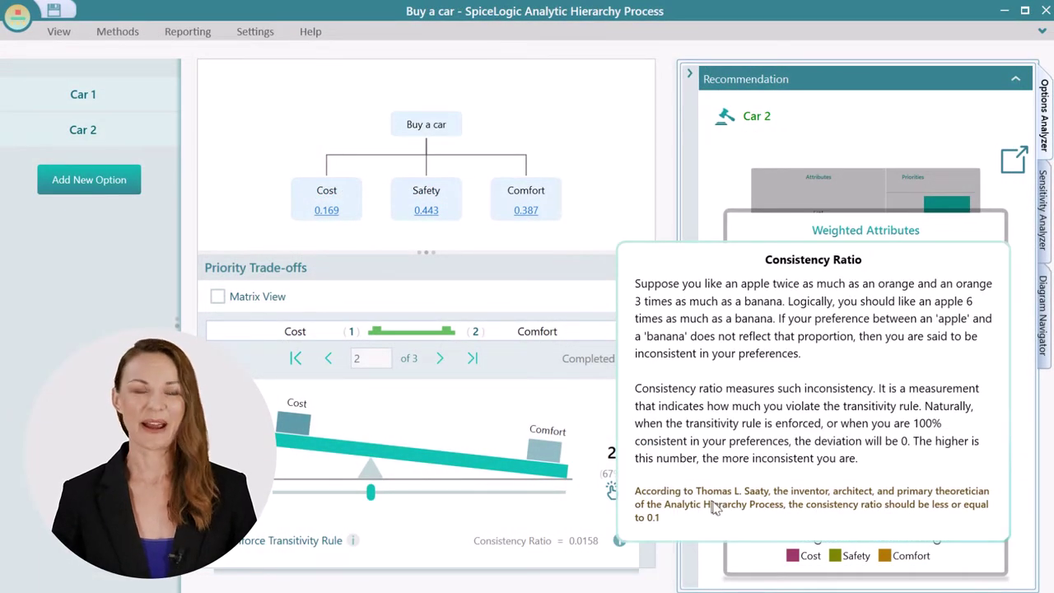
click(353, 541)
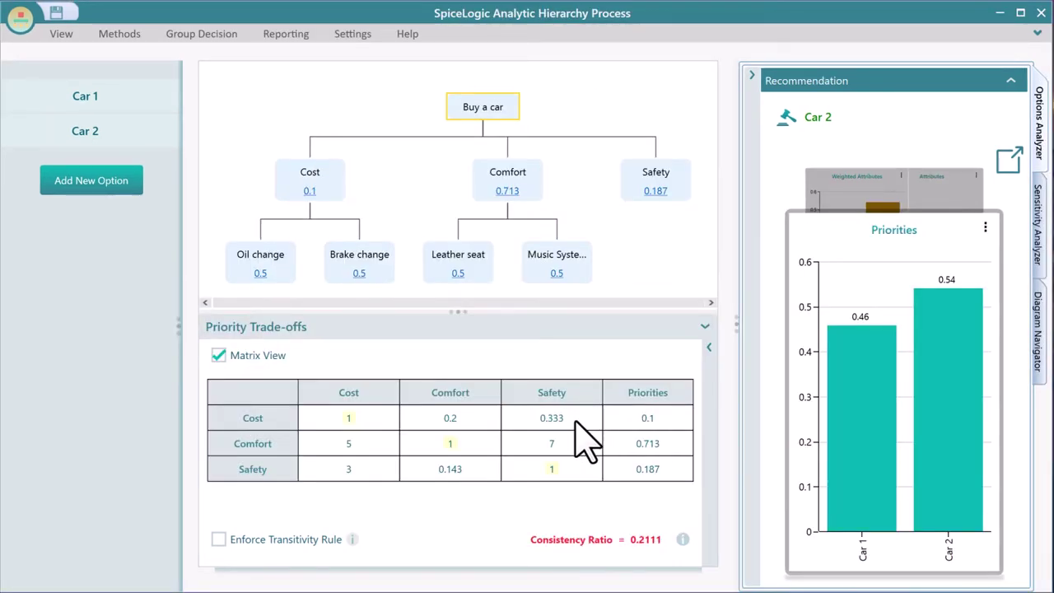
- Rate Safety above Cost in the Cost–Safety comparison and show the Priorities chart
click(577, 422)
drag(414, 244, 324, 246)
click(951, 202)
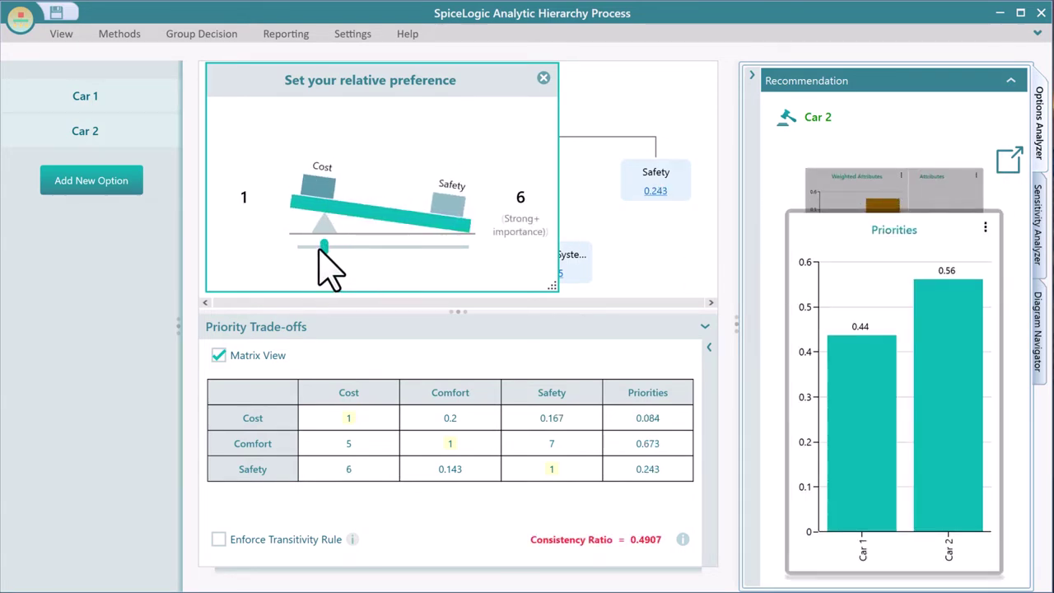
drag(321, 247, 480, 245)
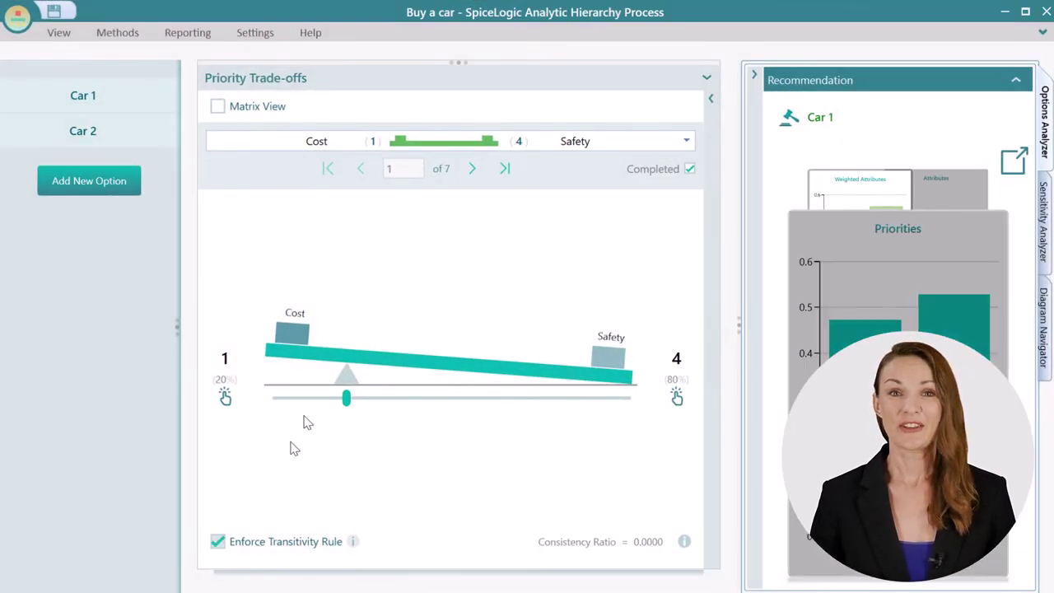
- Rate Cost three times as important as Safety and compute criterion weights by geometric mean
click(560, 143)
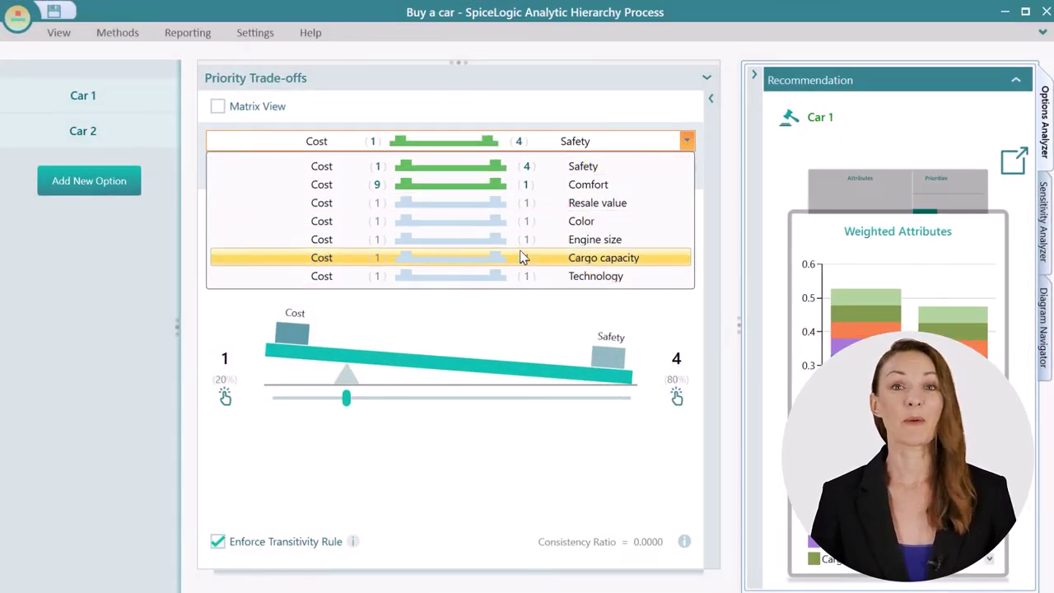
click(499, 324)
drag(347, 401, 525, 406)
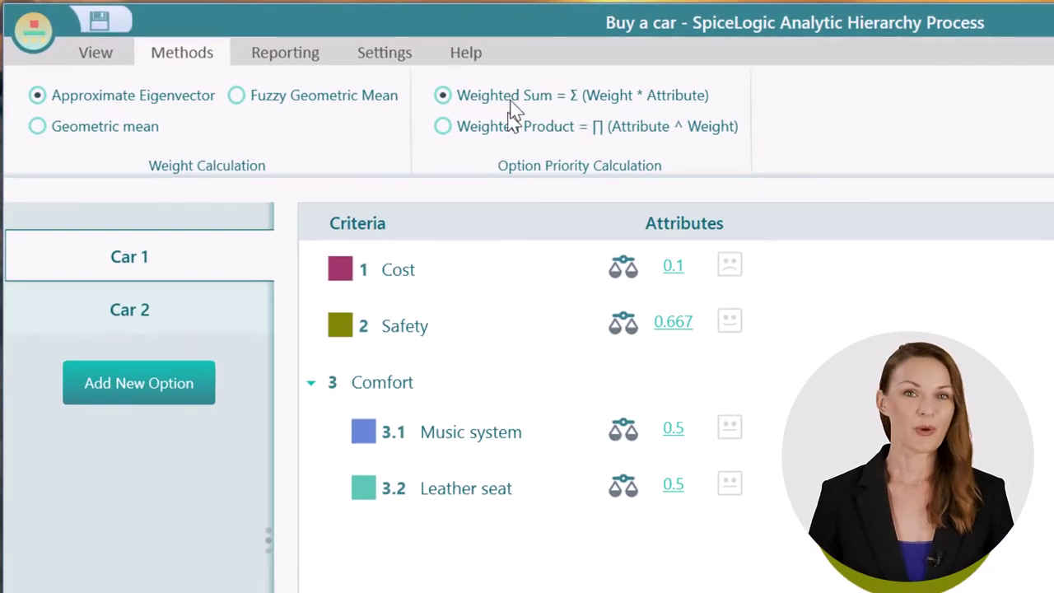
click(71, 130)
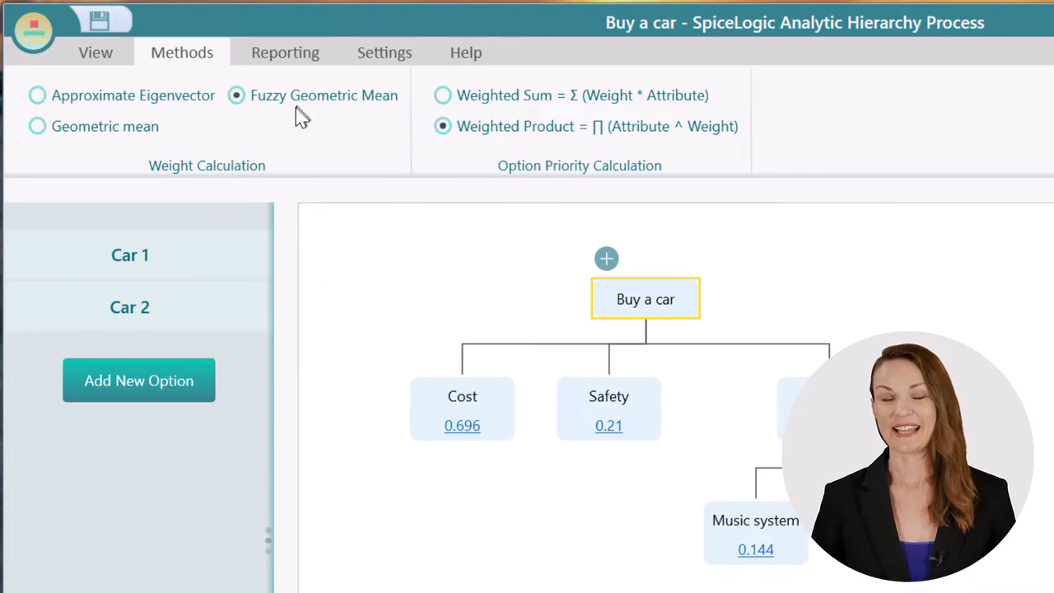
click(71, 130)
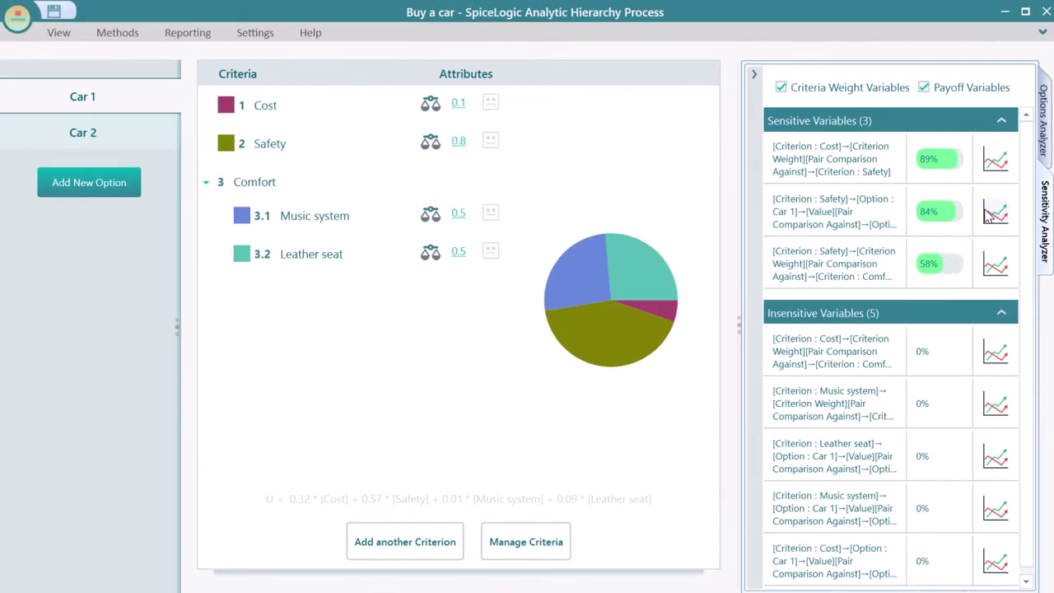
- Rate Car 2 three times safer than Car 1 (75%), then close the sensitivity window
click(996, 212)
drag(322, 280, 281, 280)
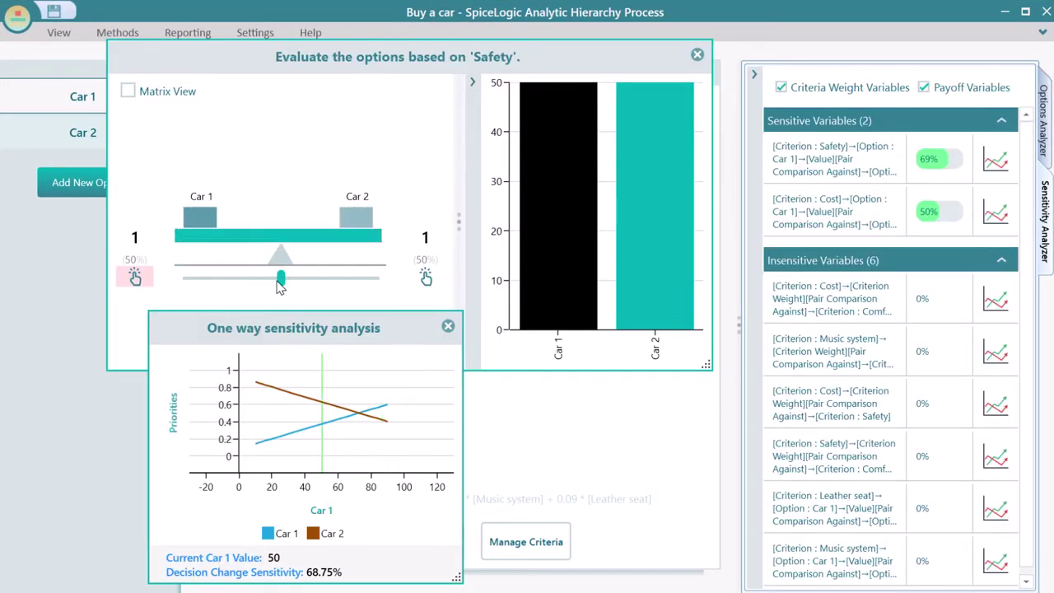
click(1048, 125)
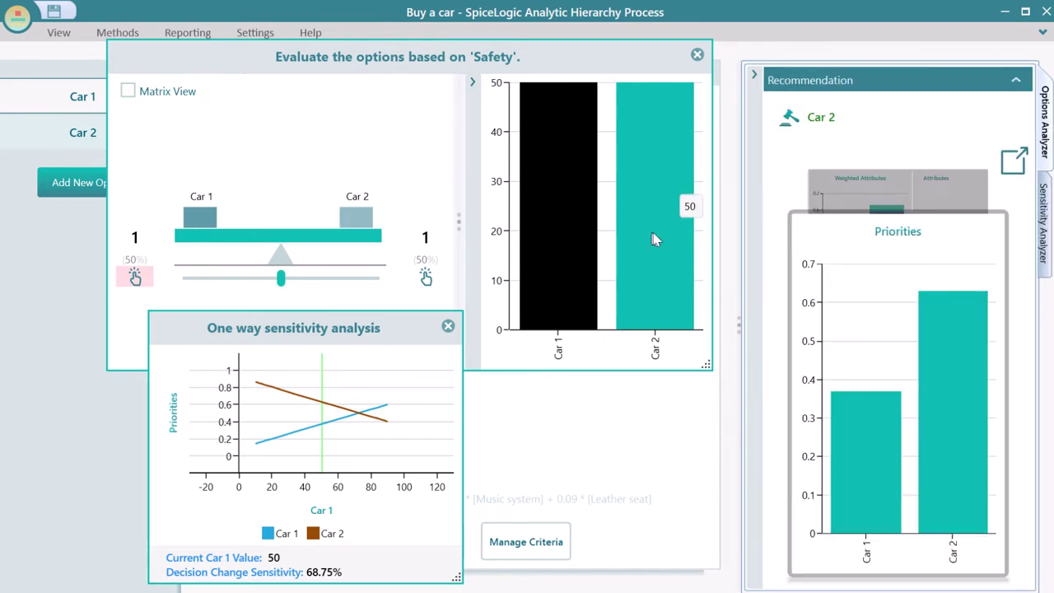
mouse_move(276, 288)
mouse_down()
mouse_move(355, 294)
mouse_move(296, 290)
mouse_up()
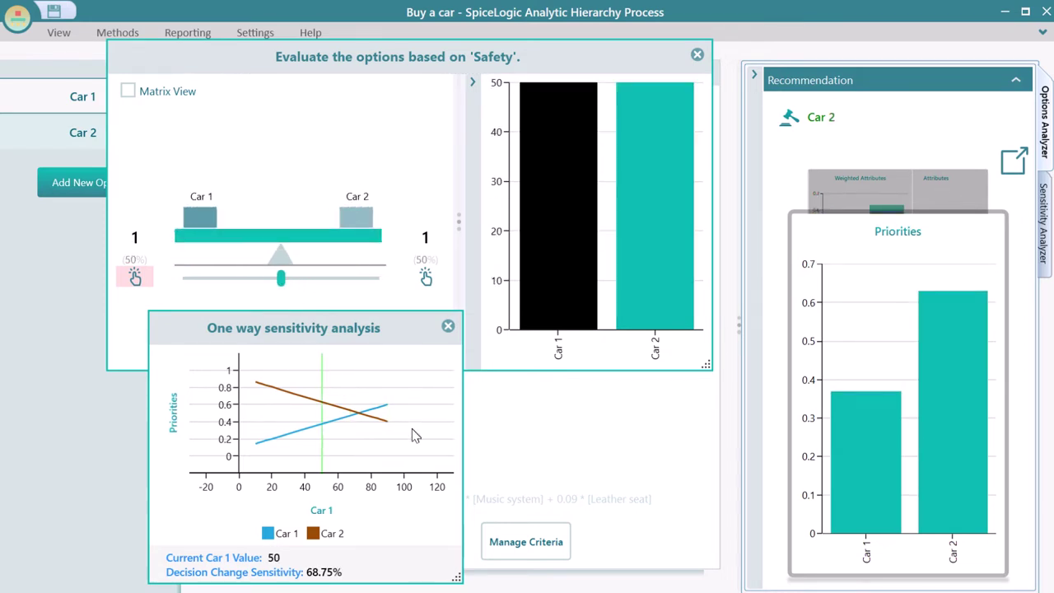
drag(281, 278, 234, 278)
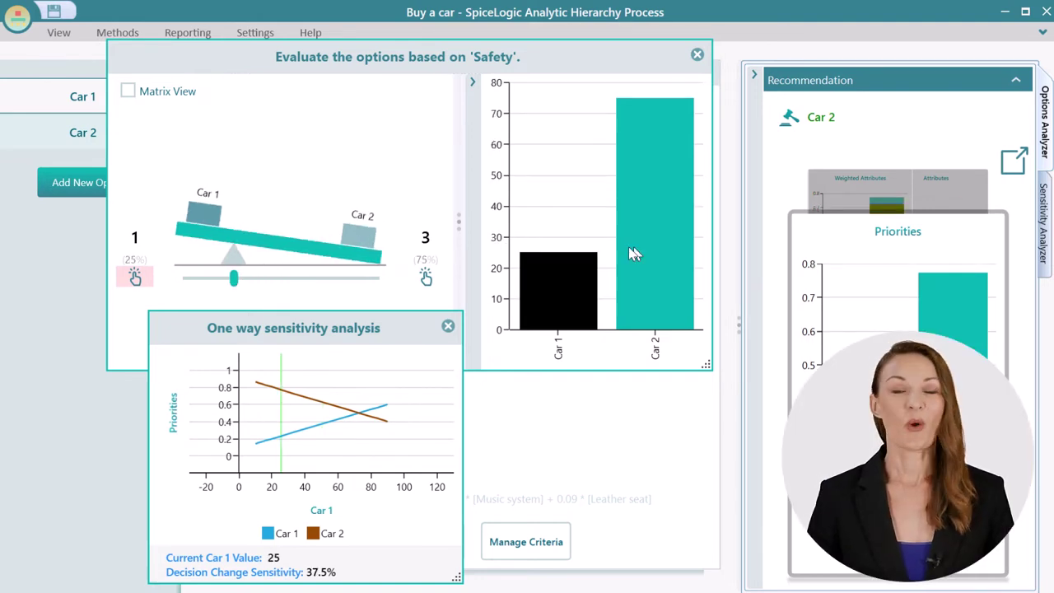
click(449, 326)
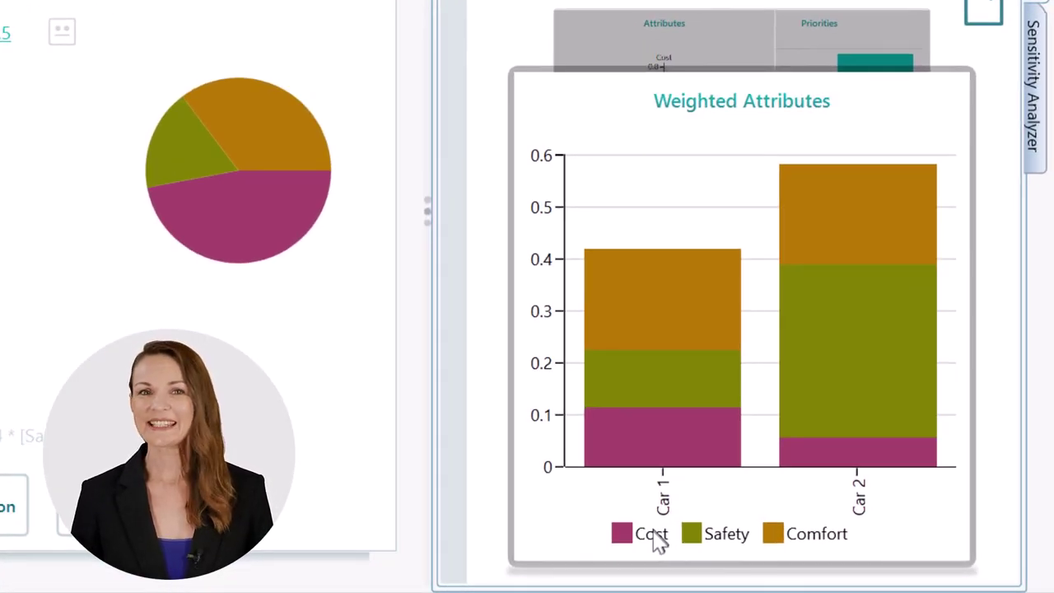
click(651, 535)
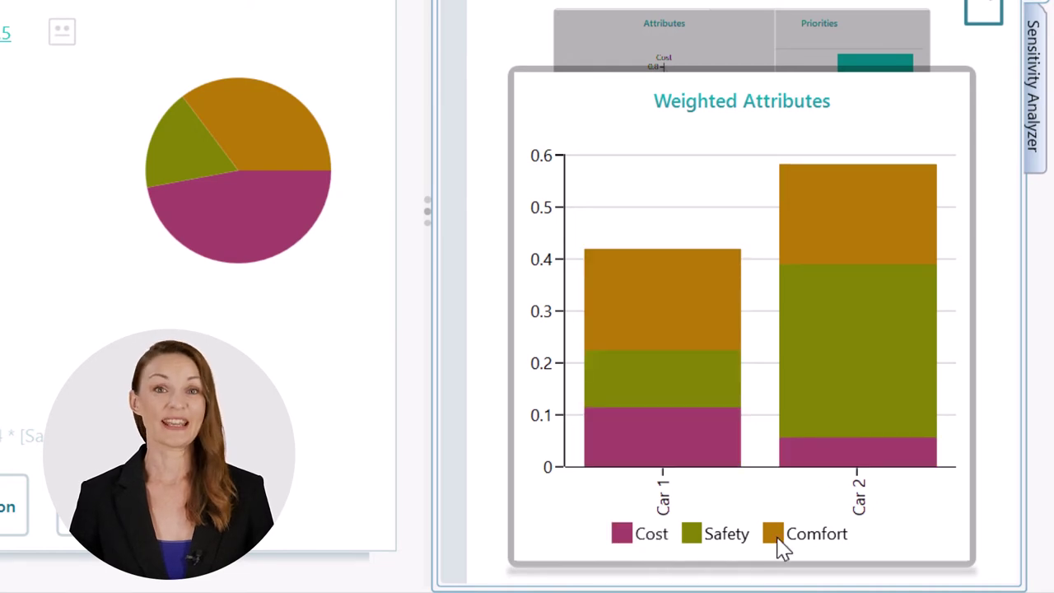
click(725, 535)
click(725, 535)
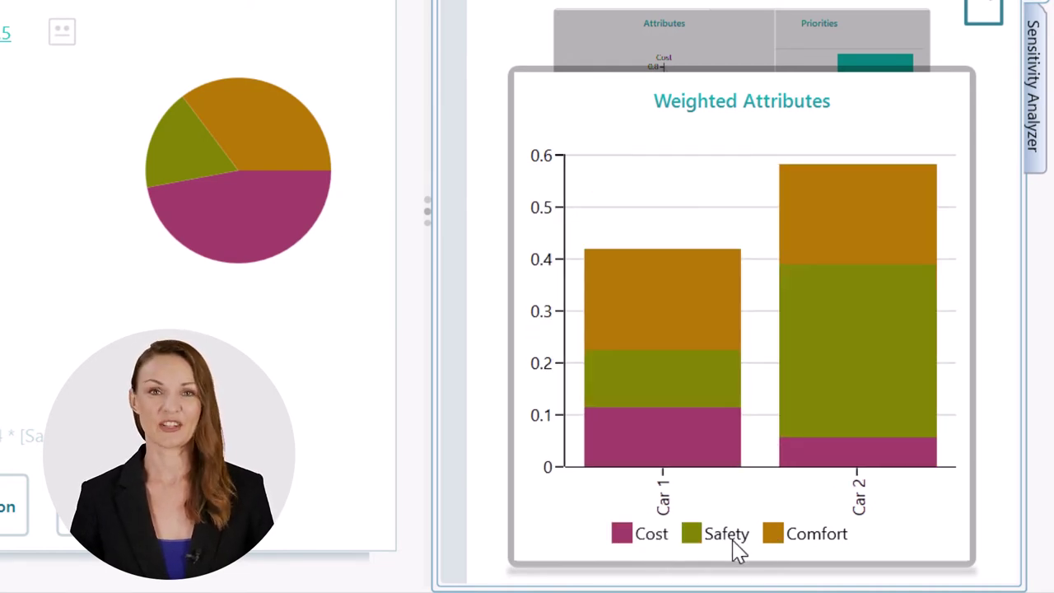
click(833, 552)
click(834, 550)
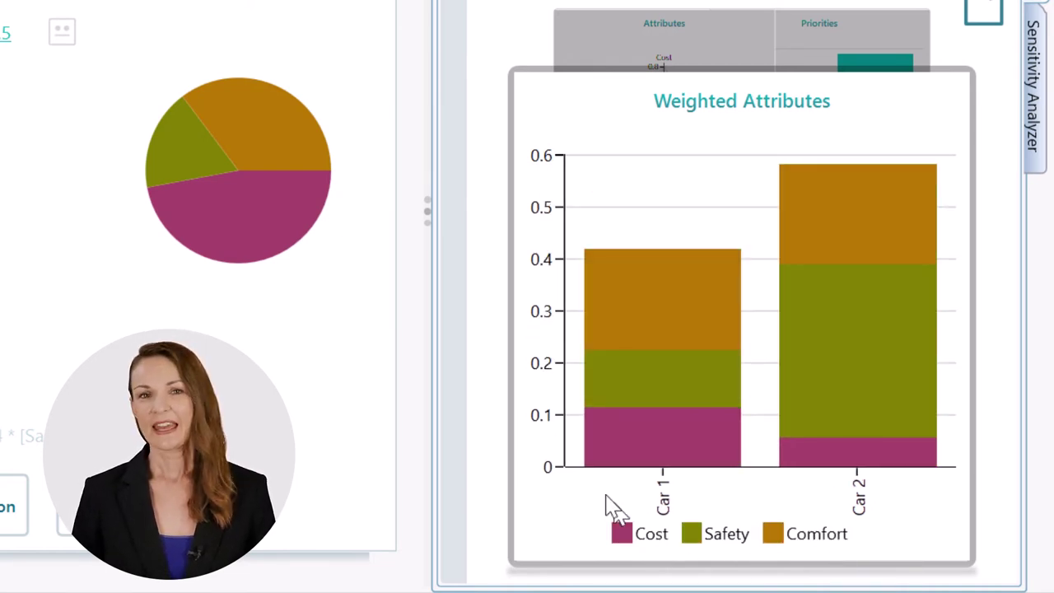
click(726, 539)
click(724, 540)
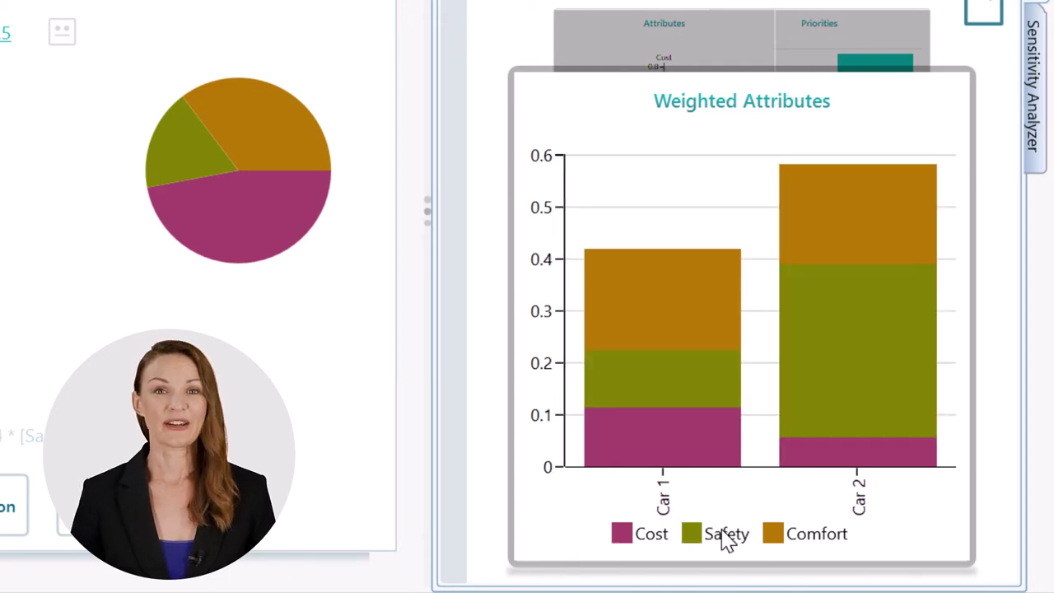
click(726, 540)
click(725, 540)
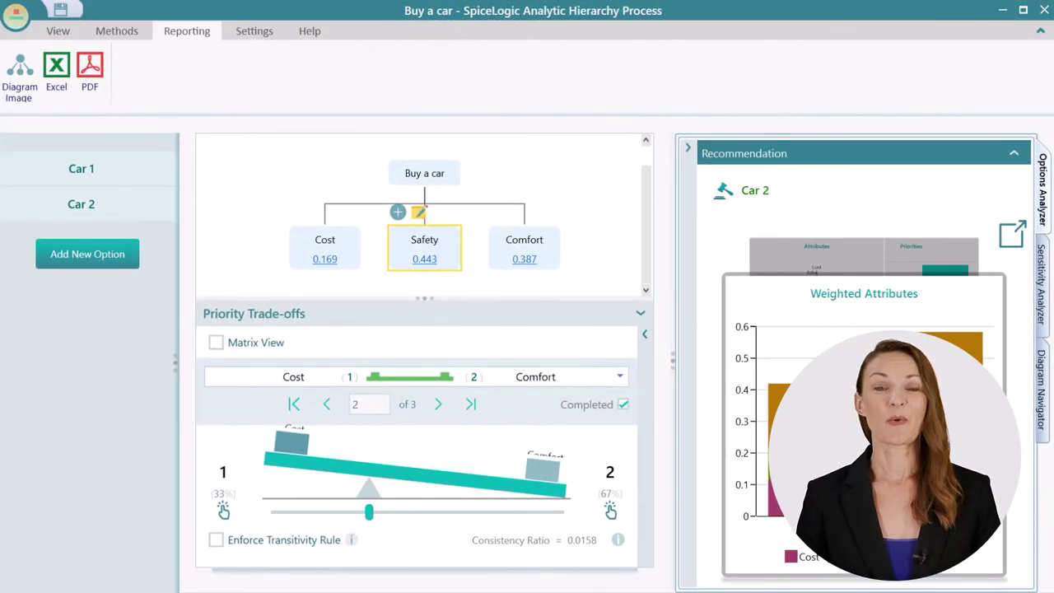
- Export the decision report to PDF and read through all four pages to the sensitivity charts
click(93, 82)
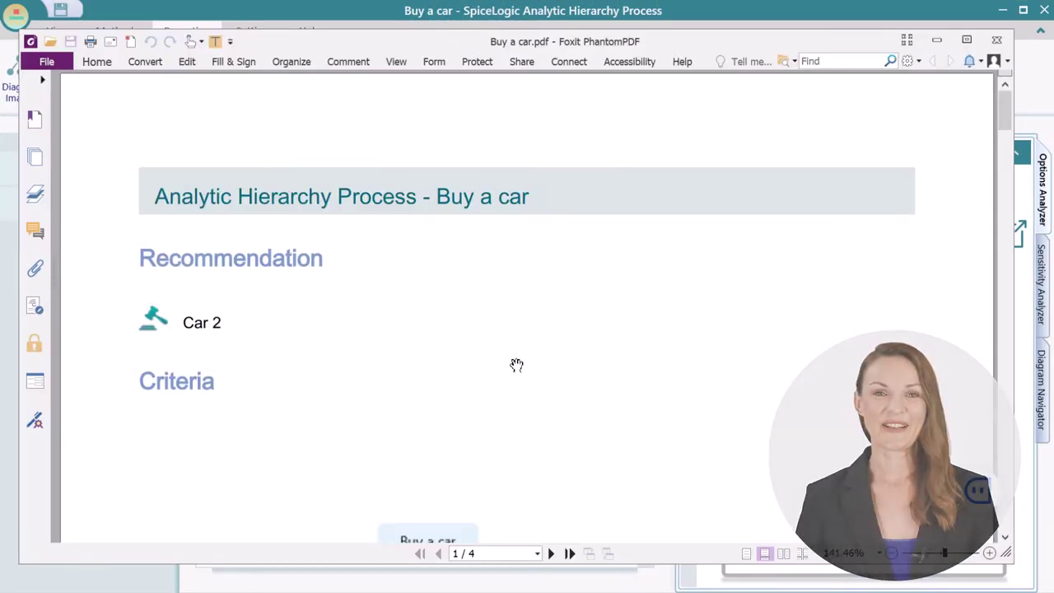
scroll(522, 370, down, 3)
scroll(525, 374, down, 2)
scroll(526, 373, down, 3)
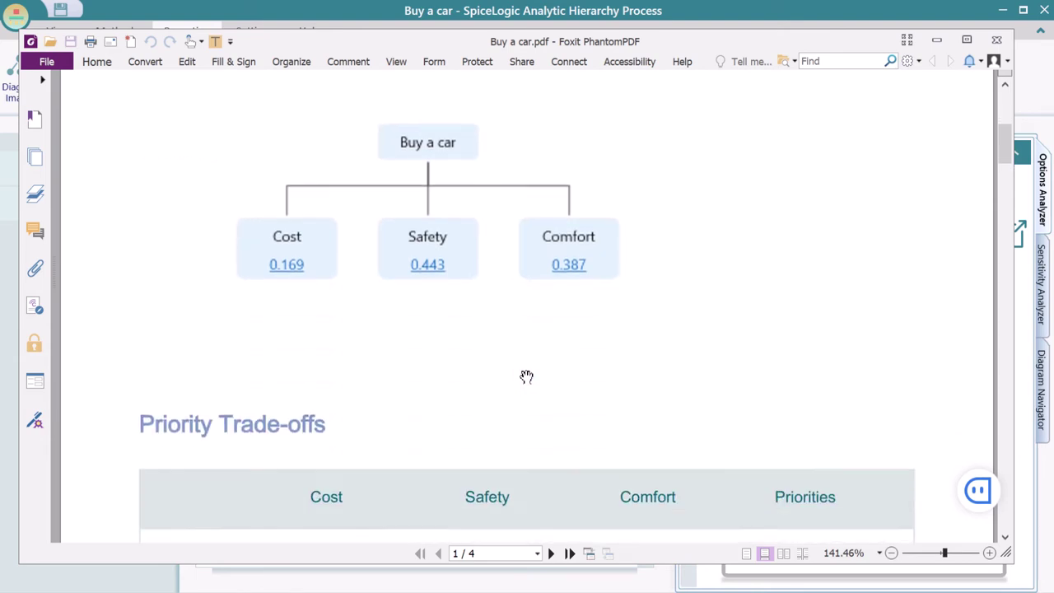
scroll(525, 374, down, 1)
scroll(526, 377, down, 3)
scroll(526, 376, down, 2)
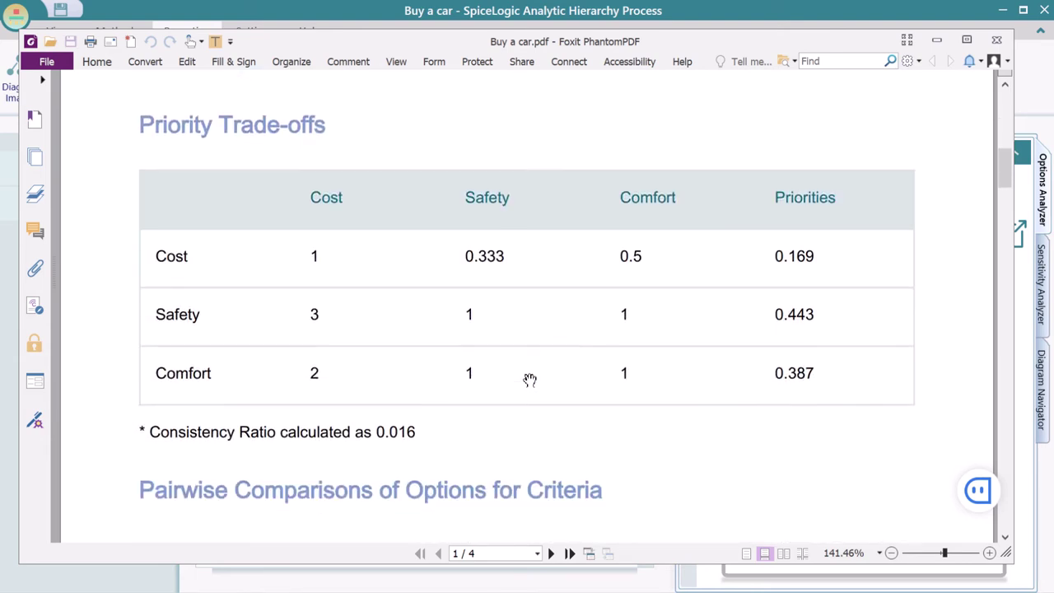
scroll(529, 379, down, 3)
scroll(538, 384, down, 1)
scroll(779, 403, down, 4)
scroll(781, 404, down, 4)
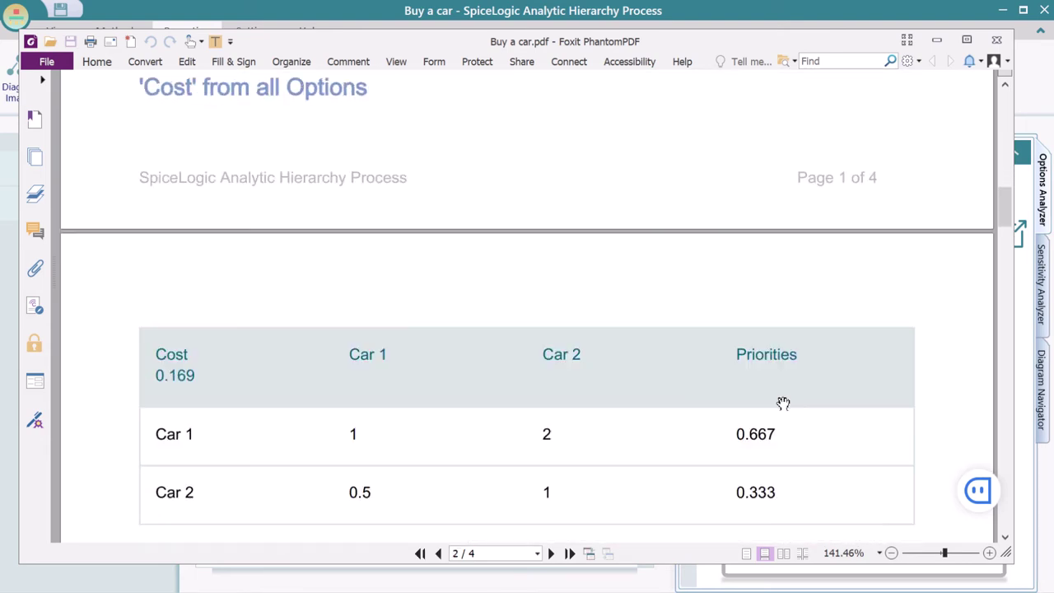
scroll(784, 402, down, 2)
scroll(784, 406, down, 5)
scroll(784, 411, down, 5)
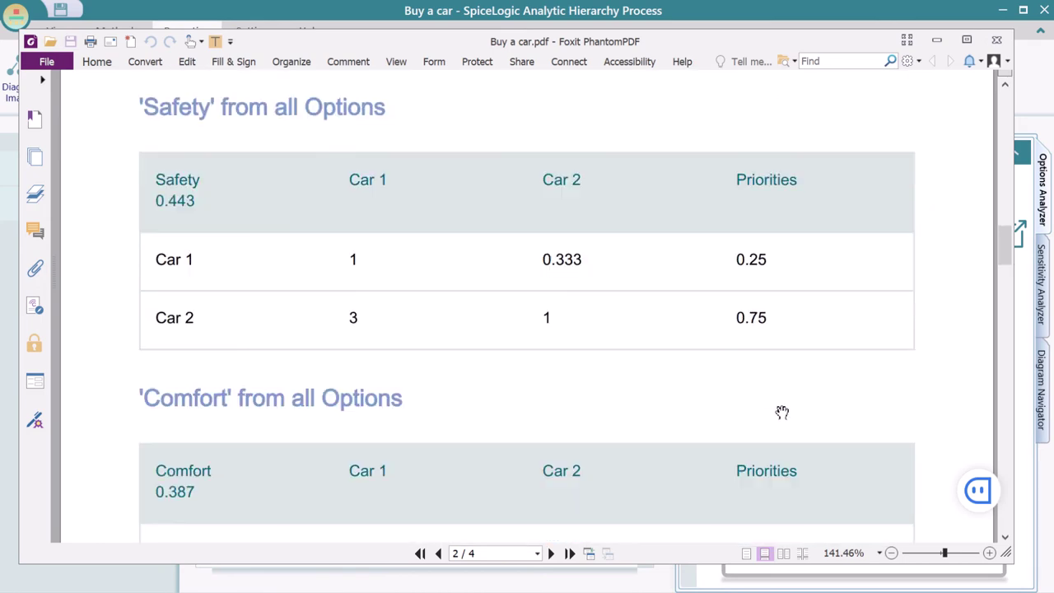
scroll(783, 411, down, 4)
scroll(783, 412, down, 5)
scroll(782, 412, down, 1)
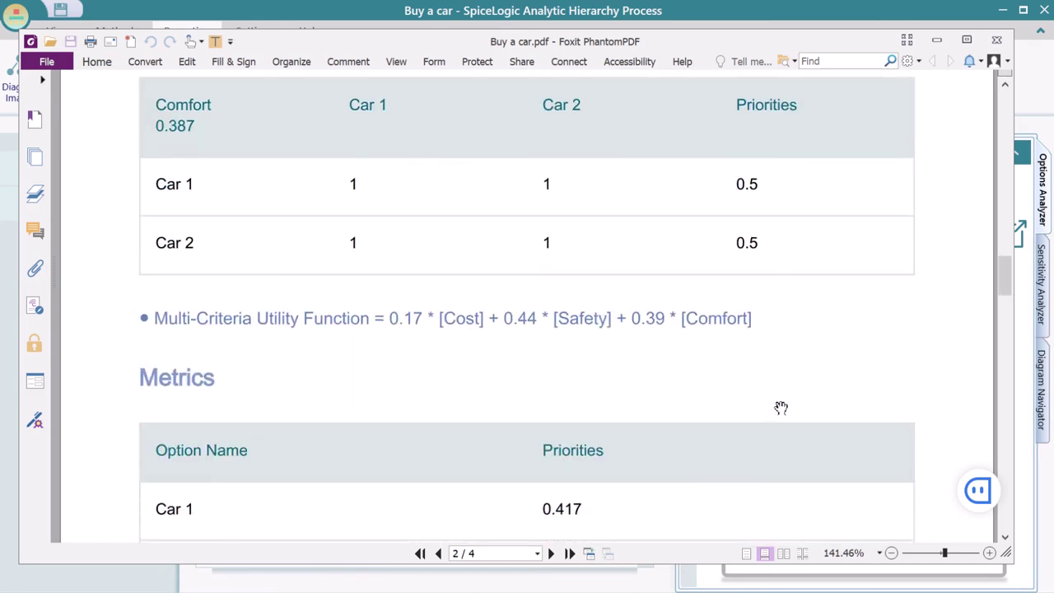
scroll(782, 408, down, 5)
scroll(782, 407, down, 4)
scroll(781, 408, down, 4)
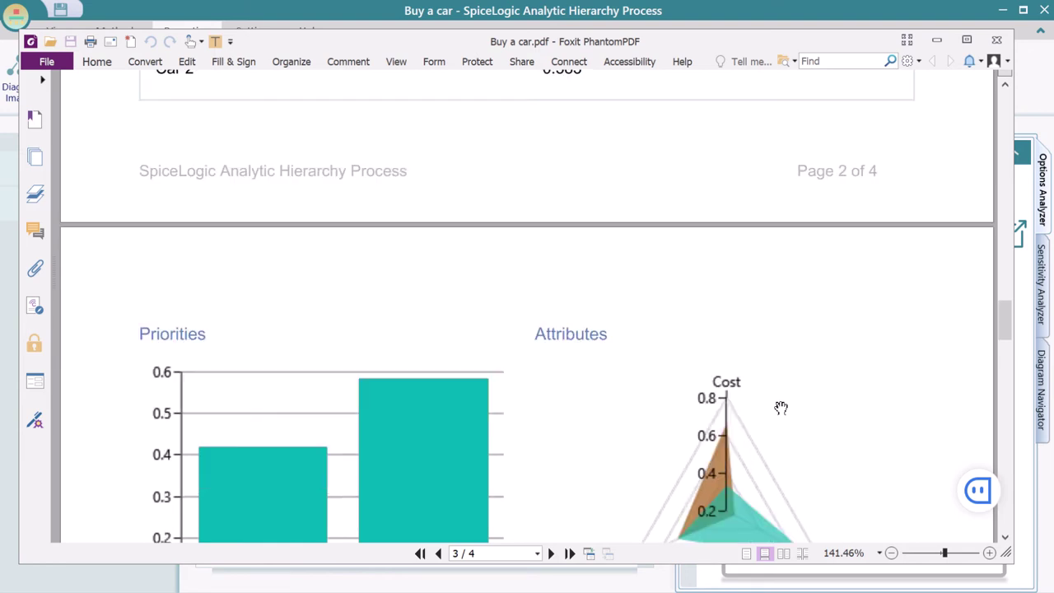
scroll(782, 408, down, 4)
scroll(781, 408, down, 3)
scroll(781, 407, down, 2)
scroll(781, 407, down, 4)
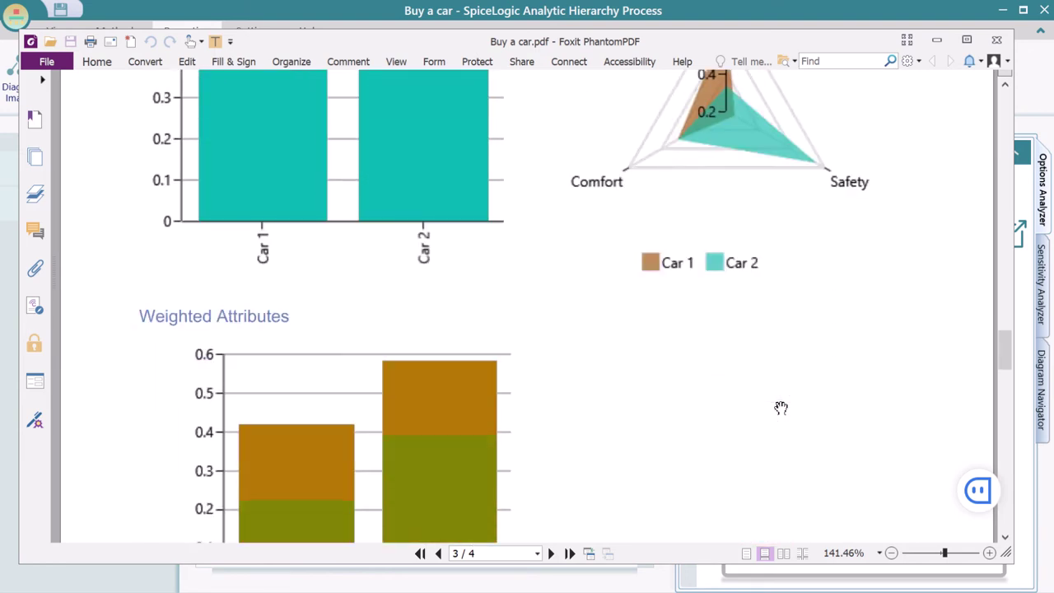
scroll(782, 408, down, 5)
scroll(781, 408, down, 6)
scroll(780, 408, down, 1)
scroll(781, 408, down, 7)
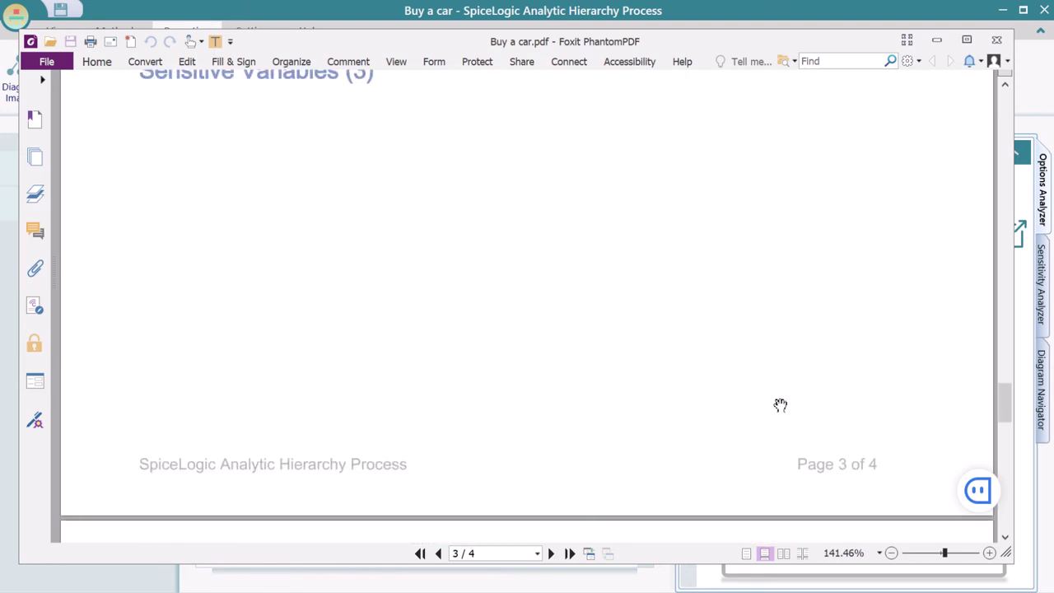
scroll(778, 405, down, 7)
scroll(776, 403, down, 6)
scroll(781, 408, down, 5)
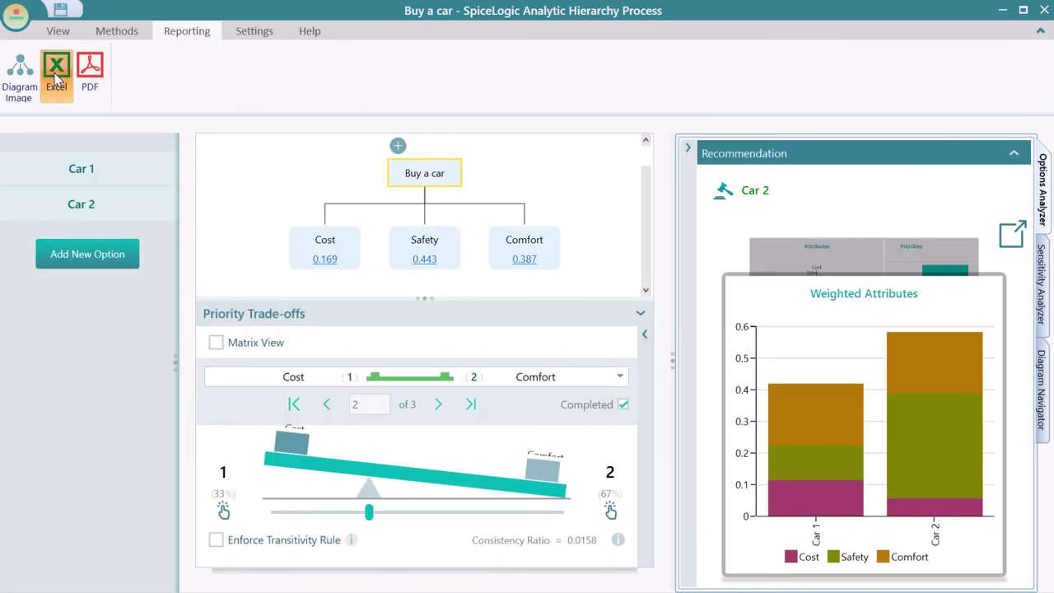
- Export the decision report to Excel and review Sheet1 down to the sensitivity charts
click(56, 78)
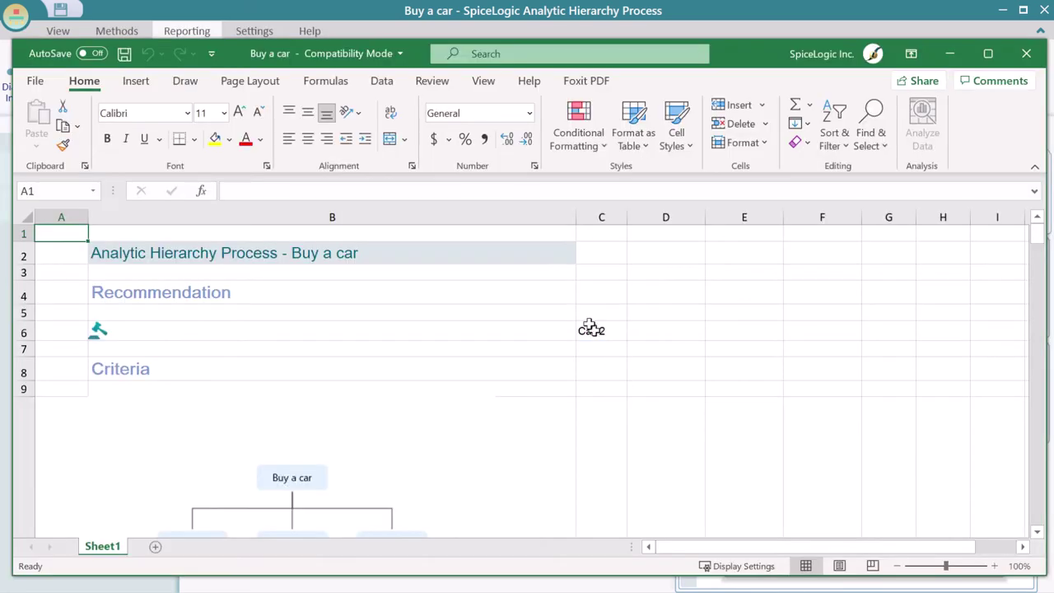
scroll(616, 299, down, 2)
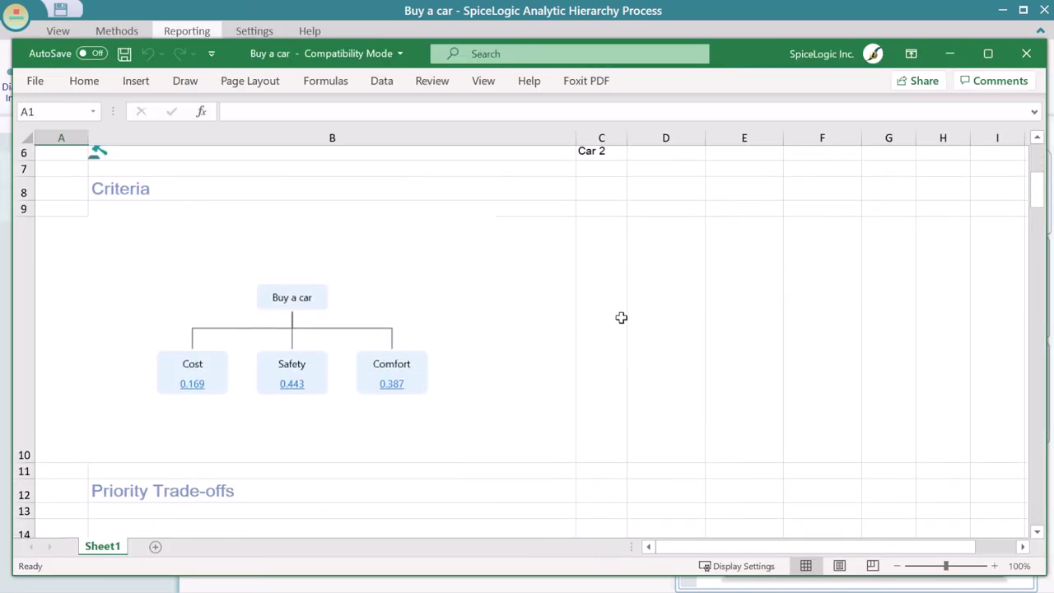
scroll(621, 318, down, 5)
scroll(640, 337, down, 4)
scroll(641, 339, down, 2)
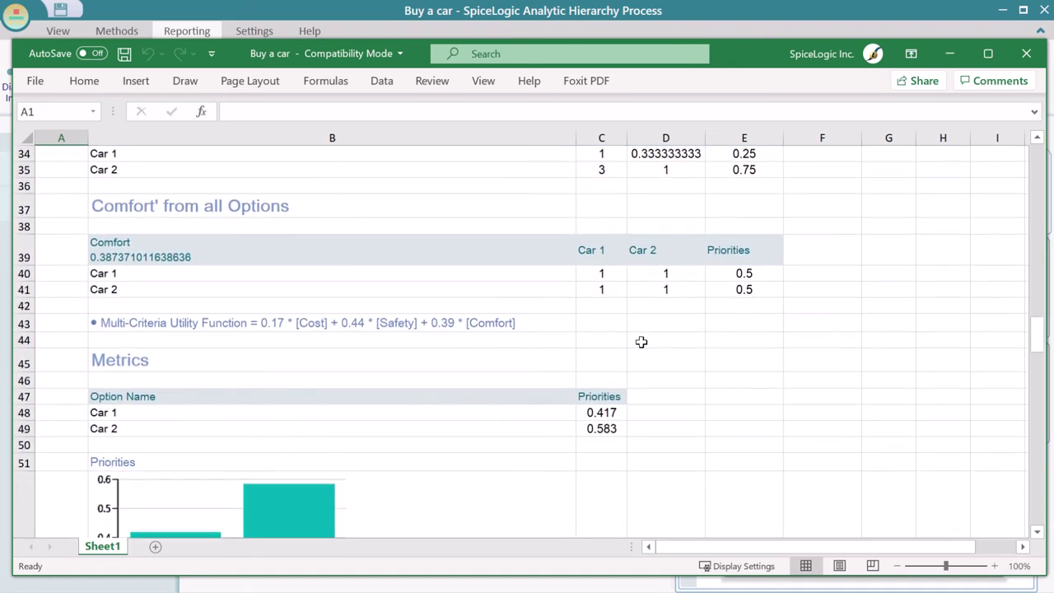
scroll(641, 339, down, 2)
scroll(640, 339, down, 3)
scroll(642, 340, down, 2)
scroll(643, 339, down, 5)
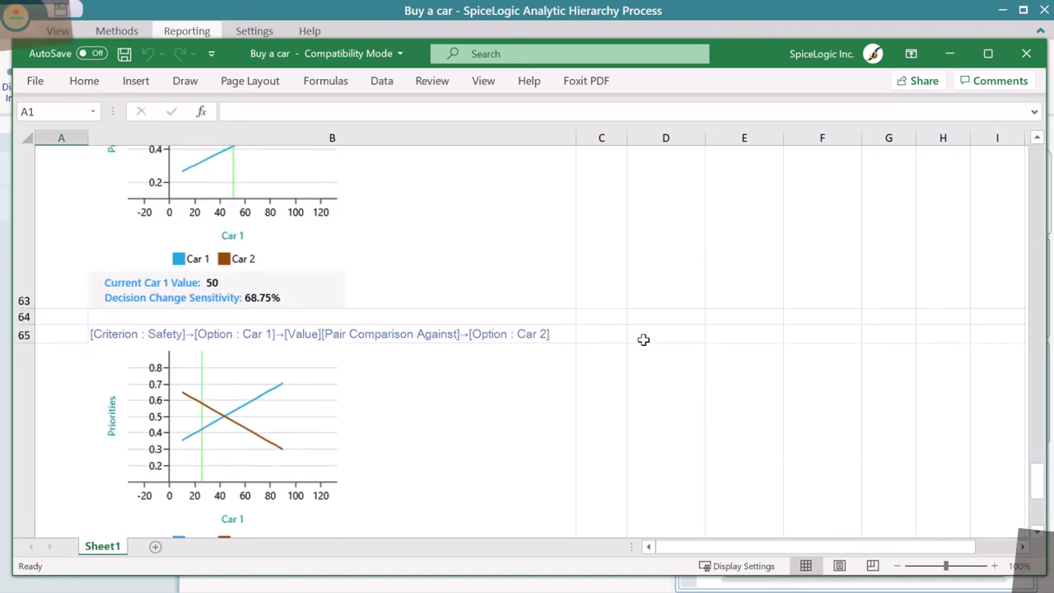